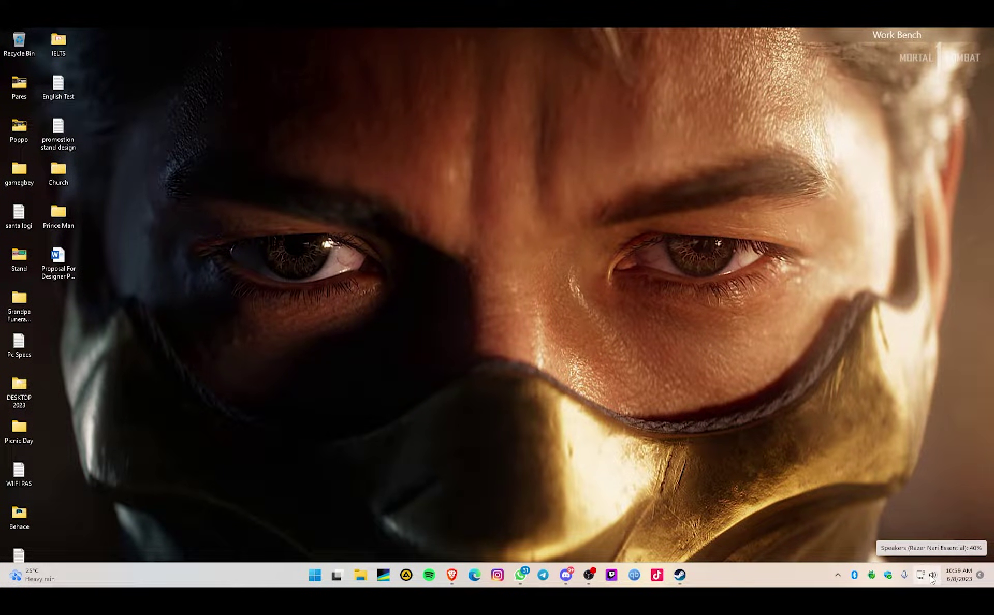
Show the Quick Settings sound output list, with Speakers (Razer Nari Essential) as the only device
left_click(932, 575)
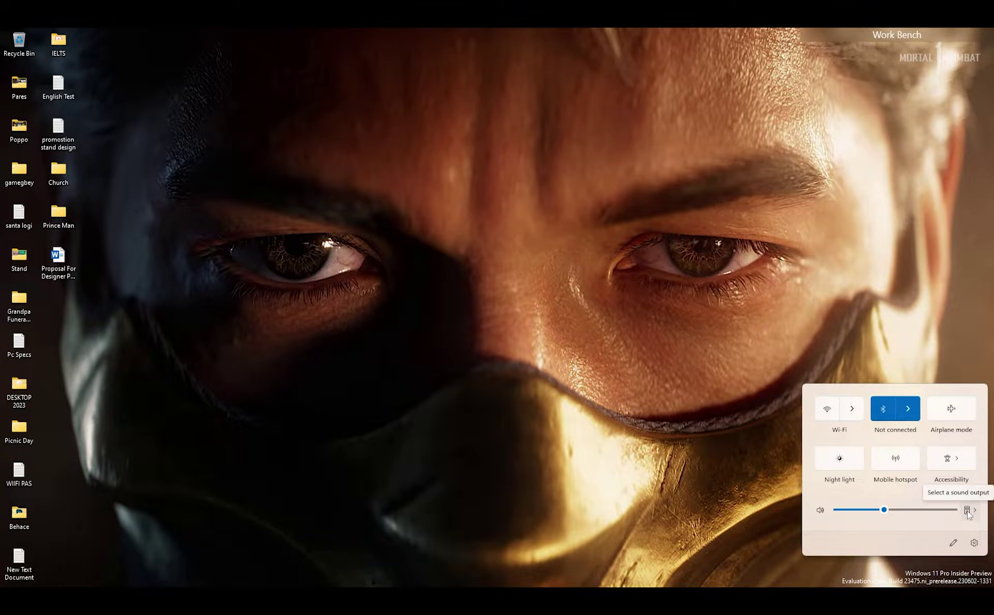
left_click(967, 510)
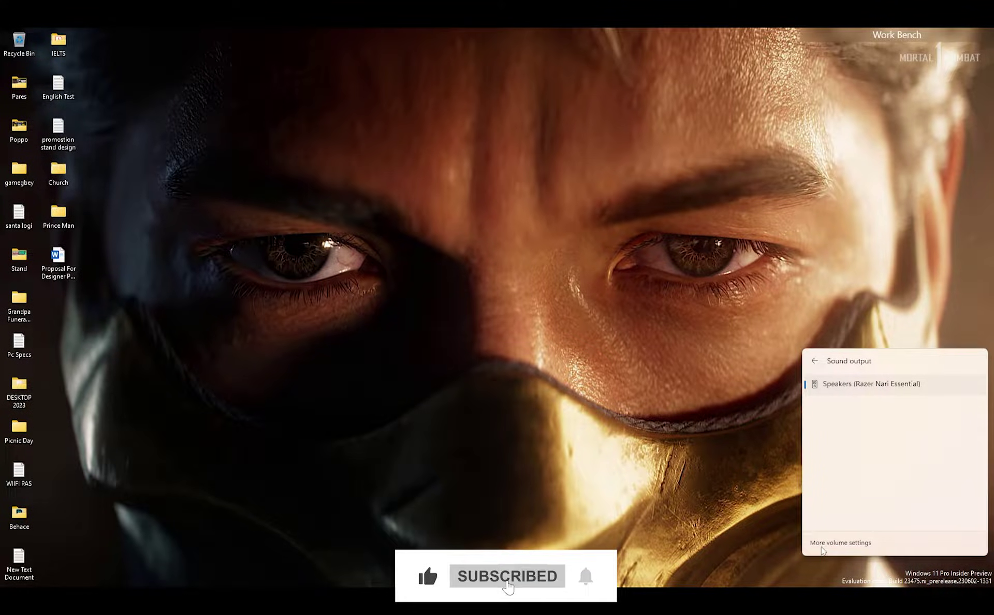
Open the Razer Nari Essential speaker properties, check their audio format unchanged, and return to Sound
left_click(850, 543)
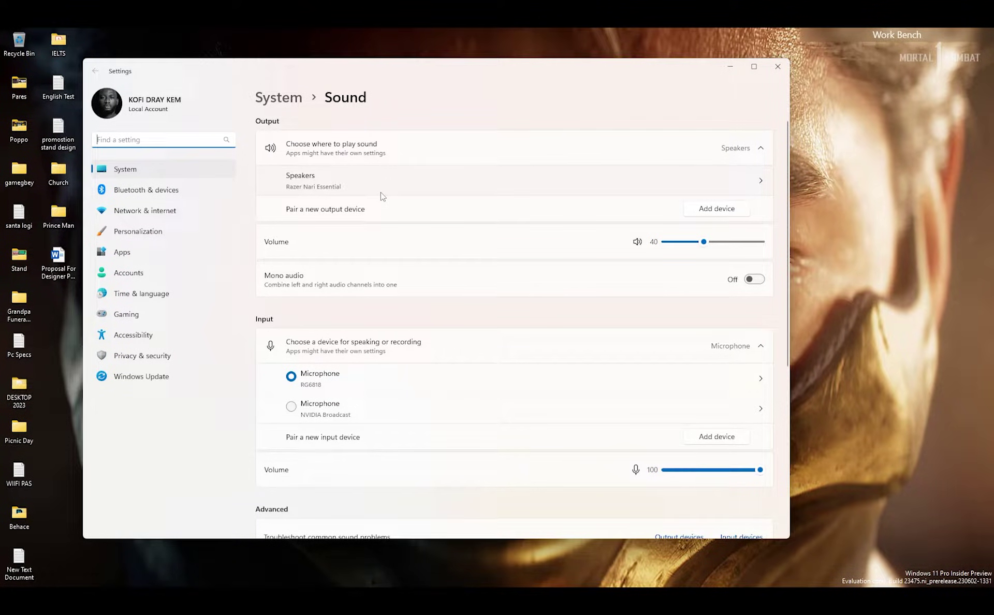
left_click(451, 190)
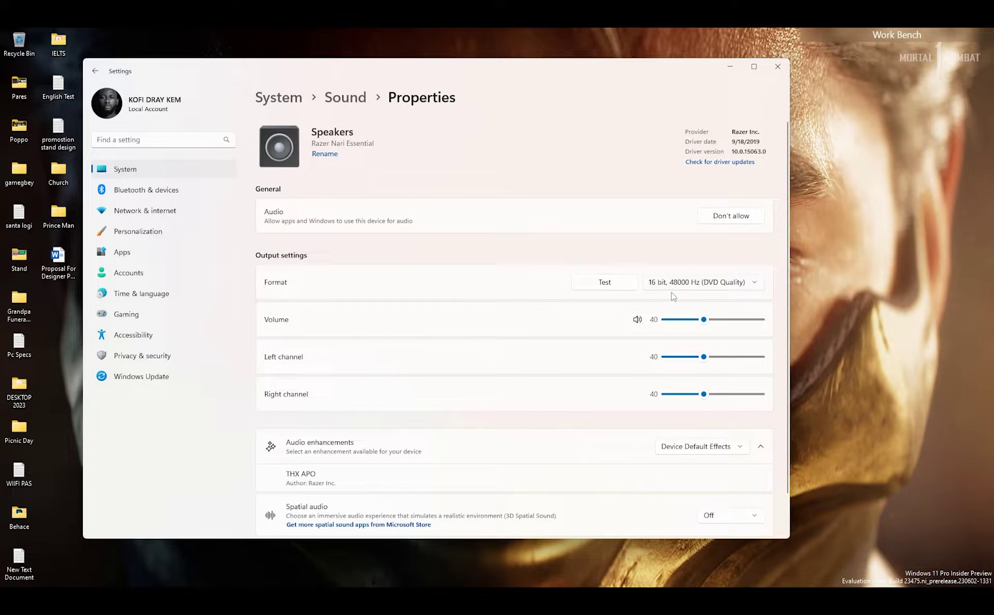
left_click(700, 287)
left_click(699, 286)
left_click(345, 97)
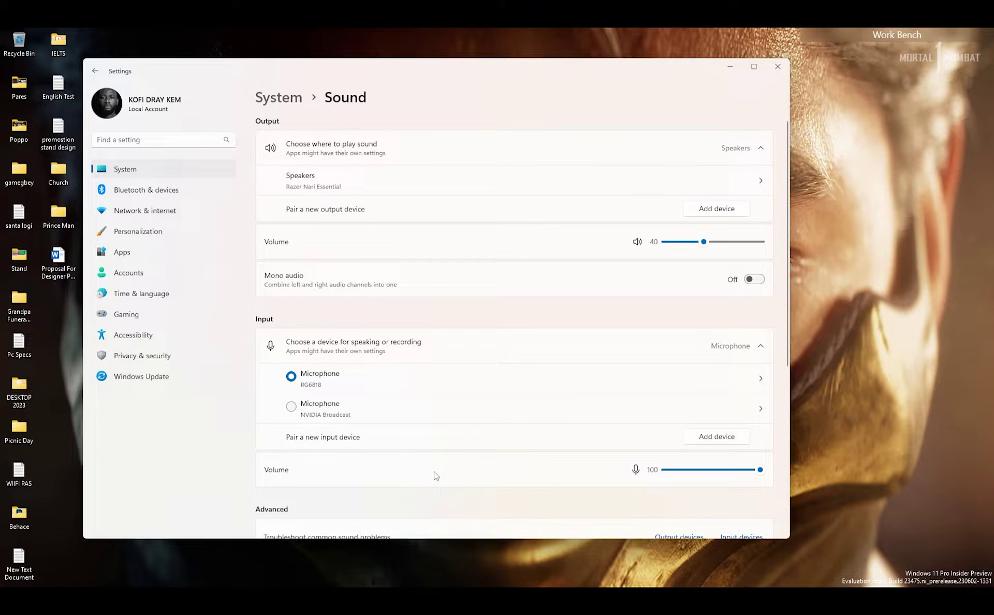
Scroll the Sound page to review the RG6818 microphone input and the Advanced section
scroll(434, 473, "down", 3)
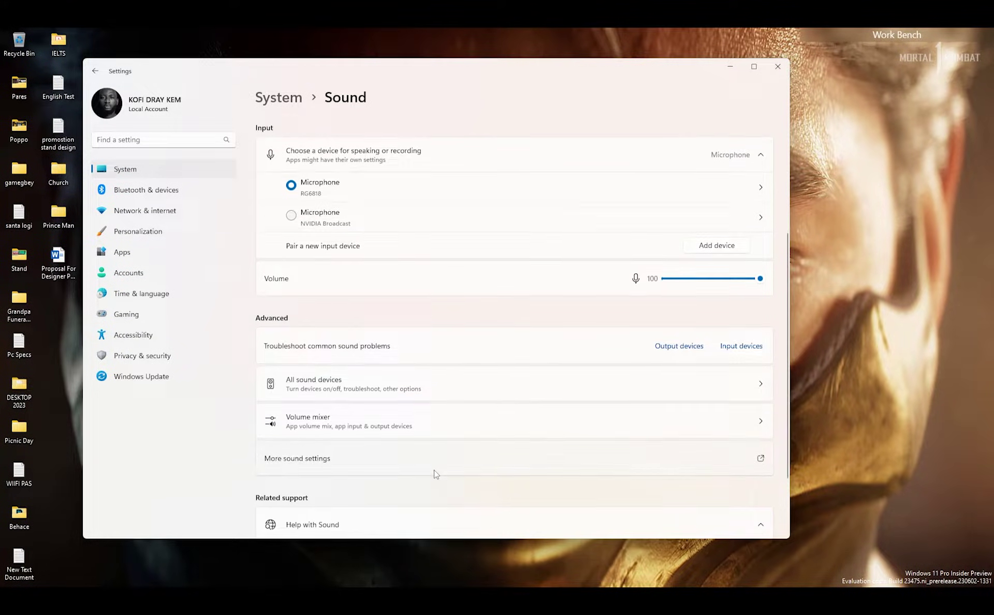
scroll(433, 472, "up", 2)
left_click_drag(414, 78, 468, 69)
scroll(510, 233, "down", 2)
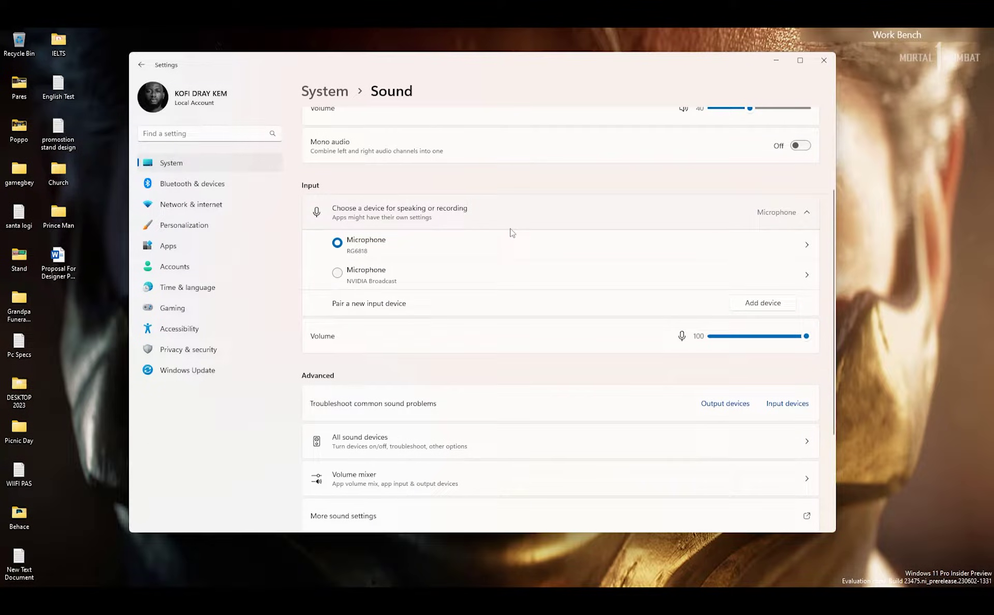
scroll(510, 233, "down", 3)
scroll(510, 233, "up", 2)
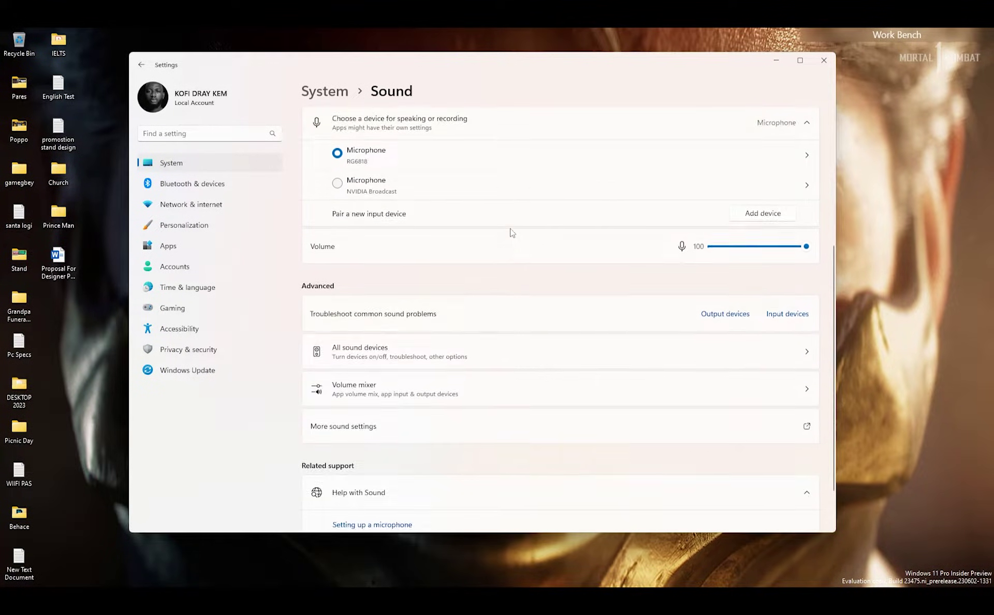
scroll(508, 231, "down", 3)
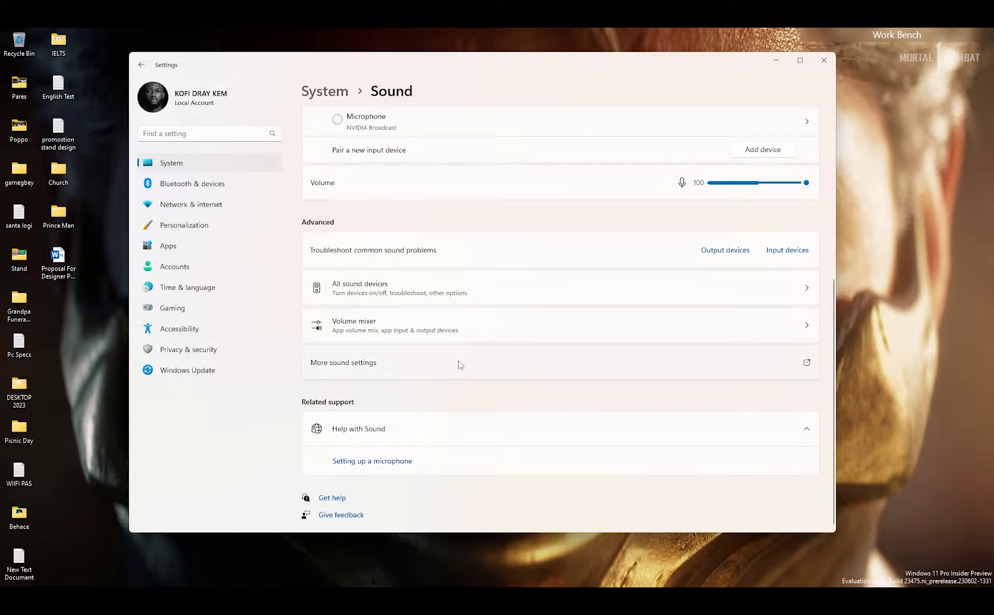
Open the classic Sound panel, review playback devices, then list recording devices showing RG6818 as default
left_click(366, 368)
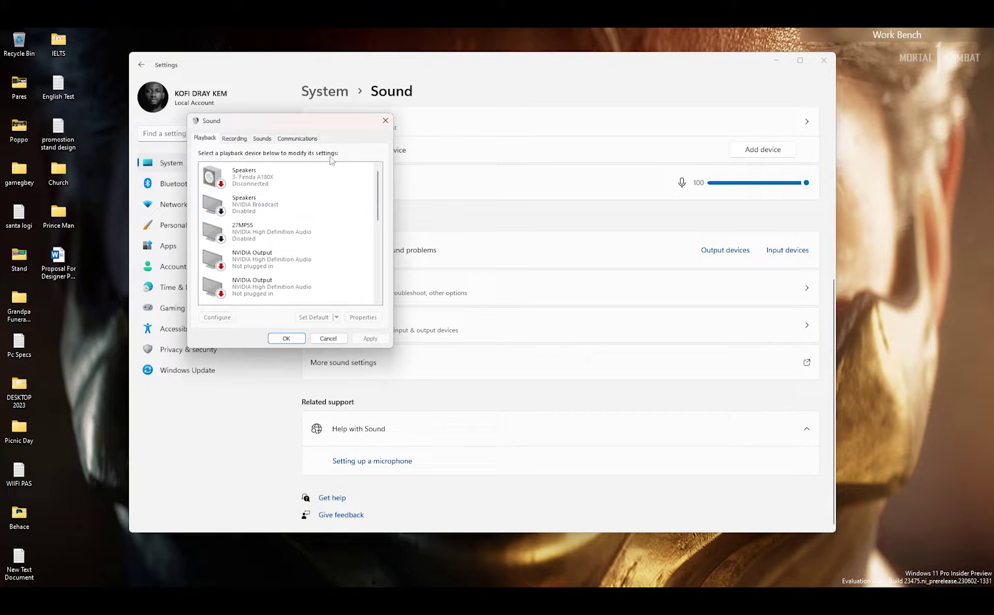
scroll(334, 199, "down", 3)
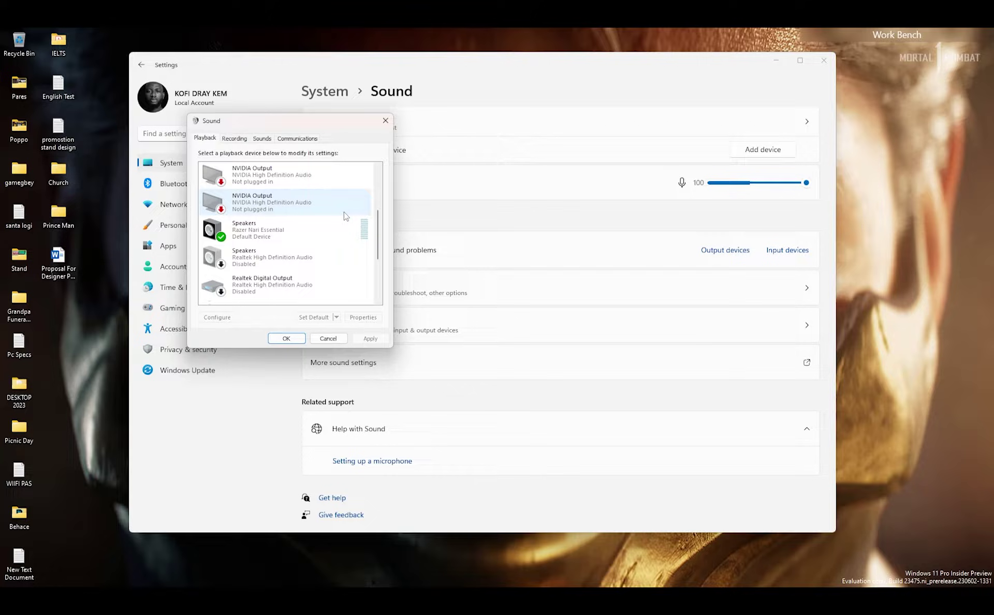
scroll(345, 216, "down", 4)
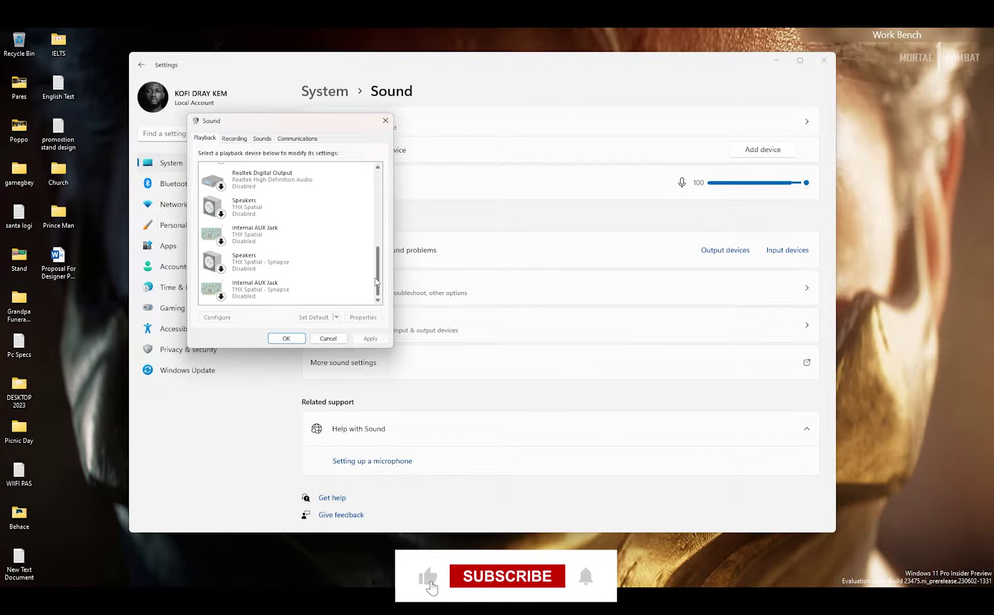
left_click_drag(375, 278, 368, 199)
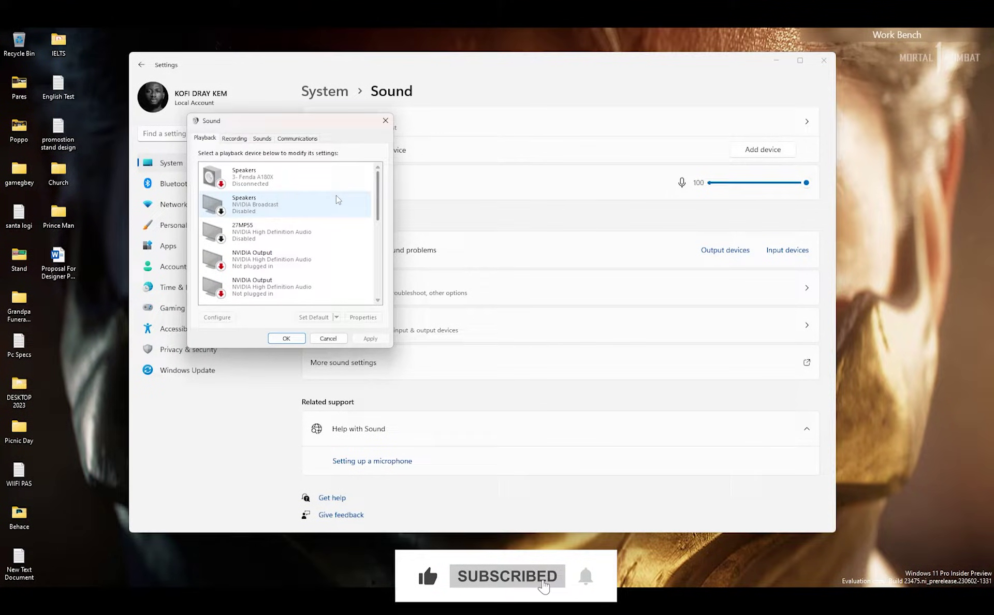
scroll(310, 223, "down", 3)
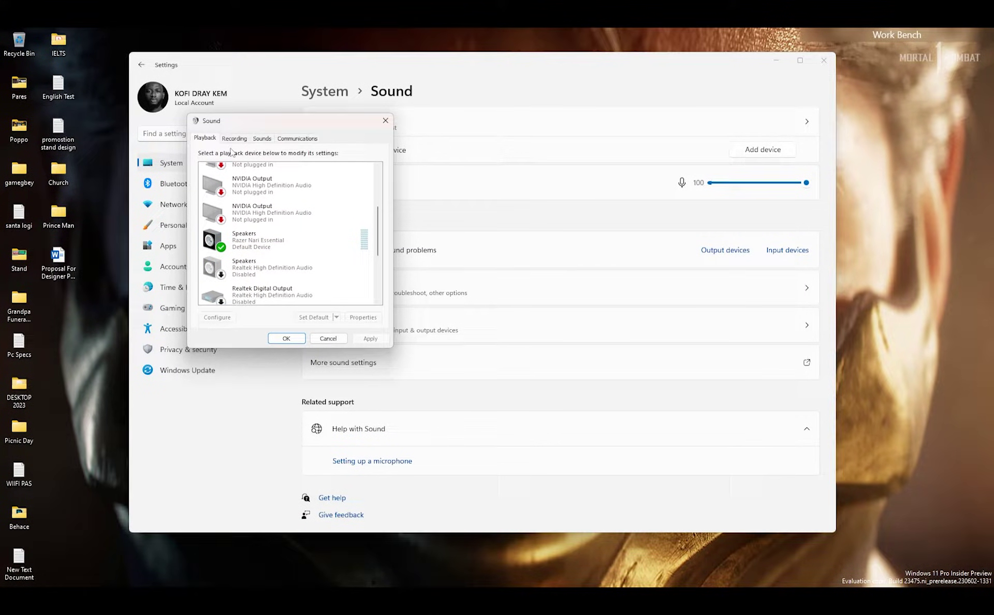
left_click_drag(381, 233, 378, 192)
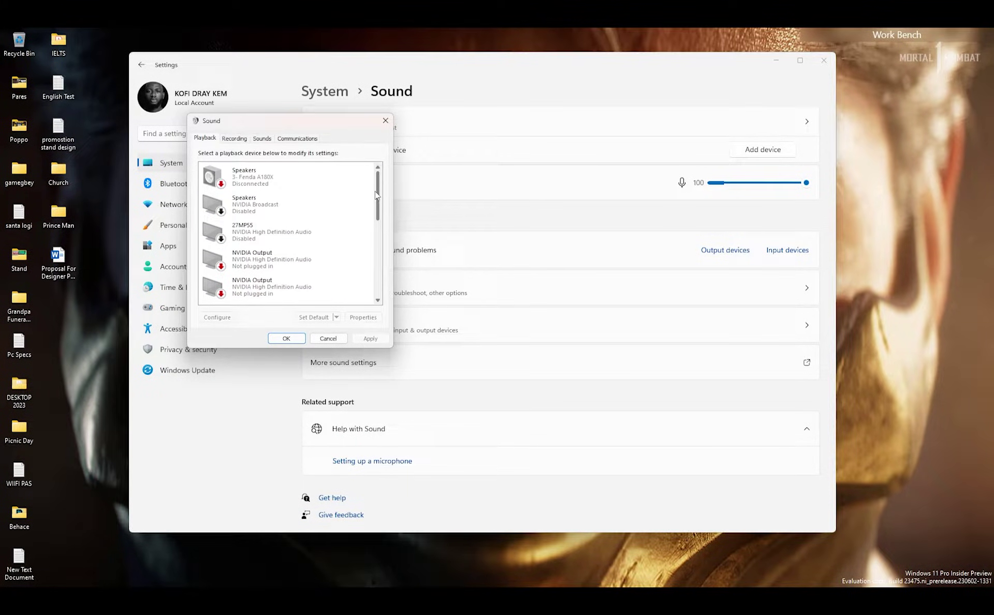
left_click(240, 139)
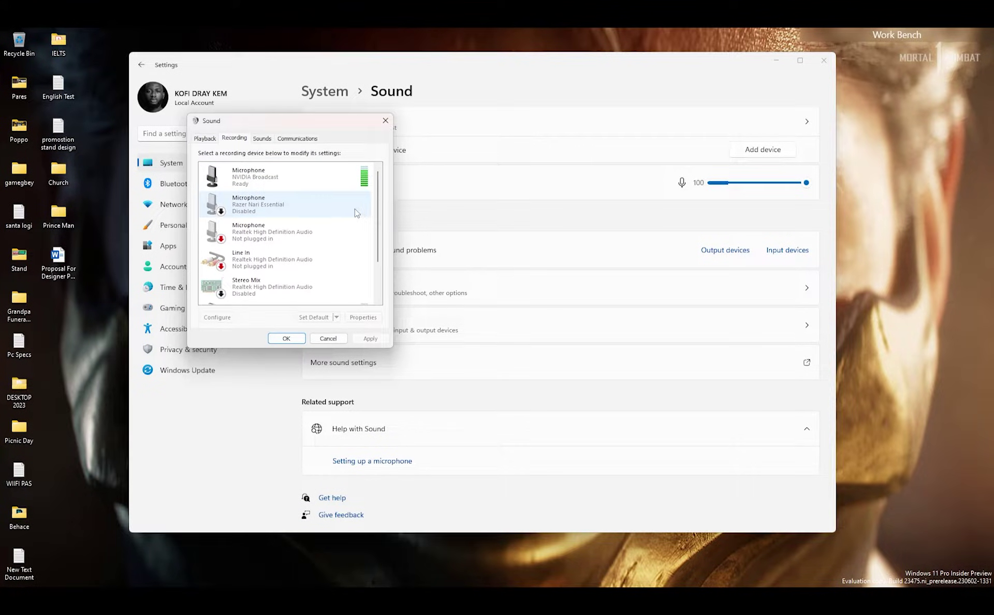
scroll(362, 217, "down", 2)
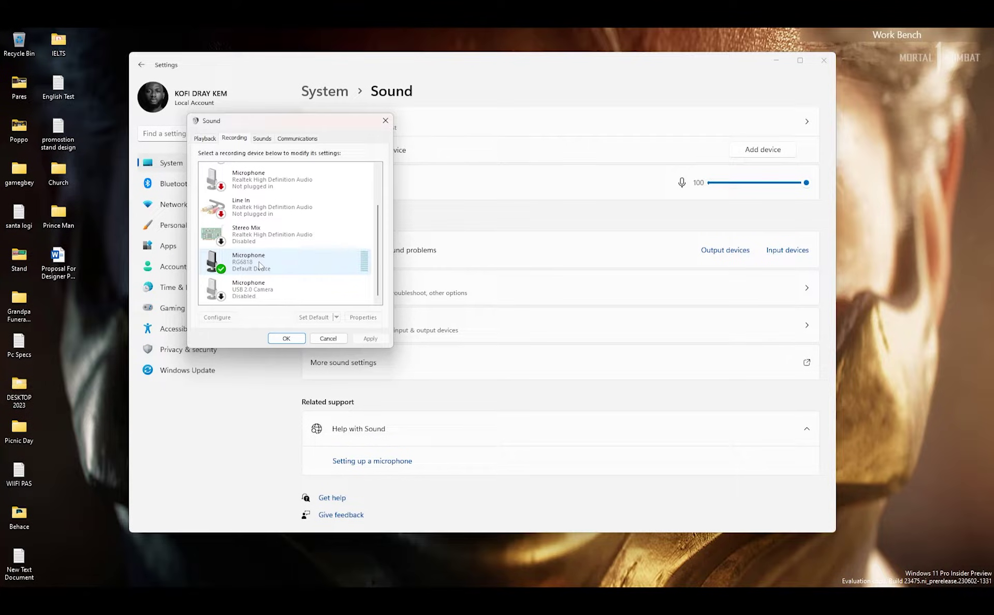
Check the Stereo Mix device options and review the recording device list
right_click(265, 232)
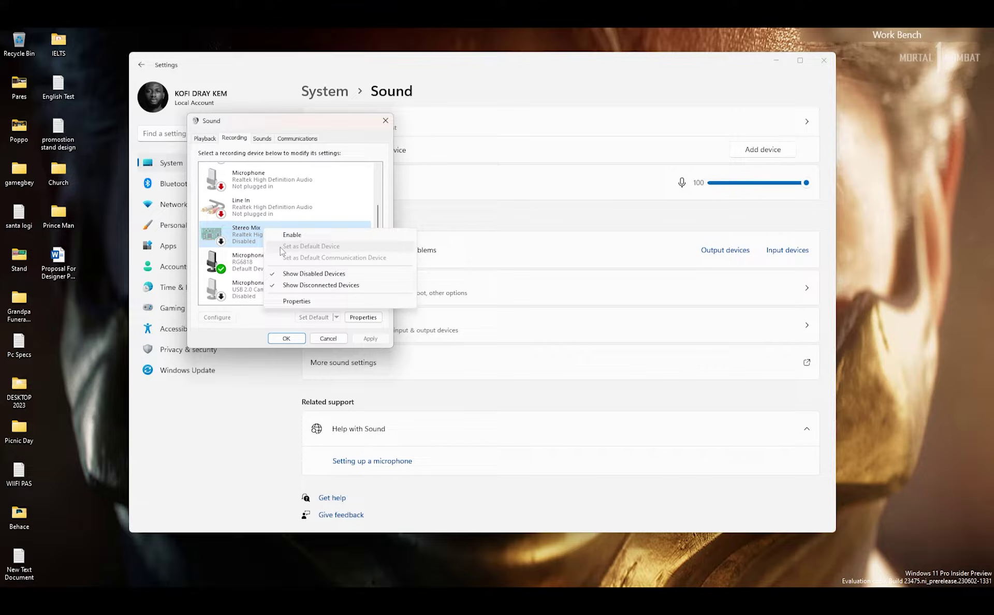
scroll(377, 210, "up", 2)
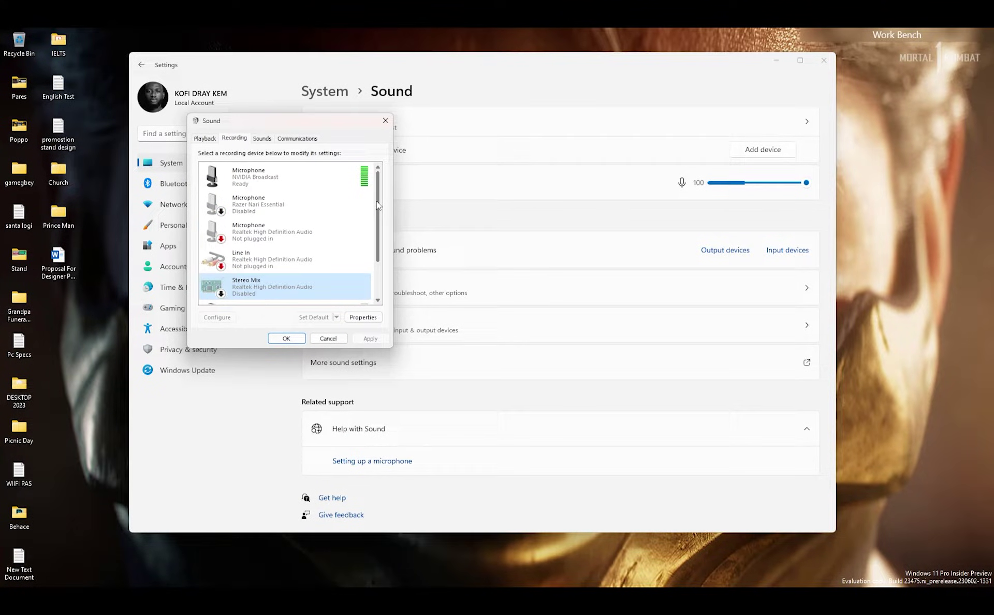
scroll(372, 262, "down", 2)
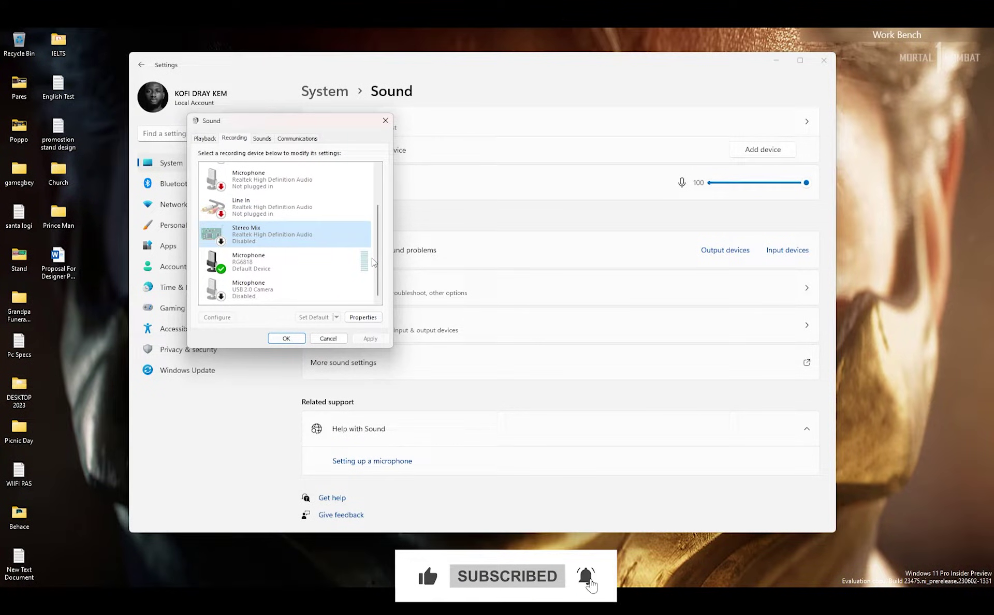
scroll(373, 258, "up", 2)
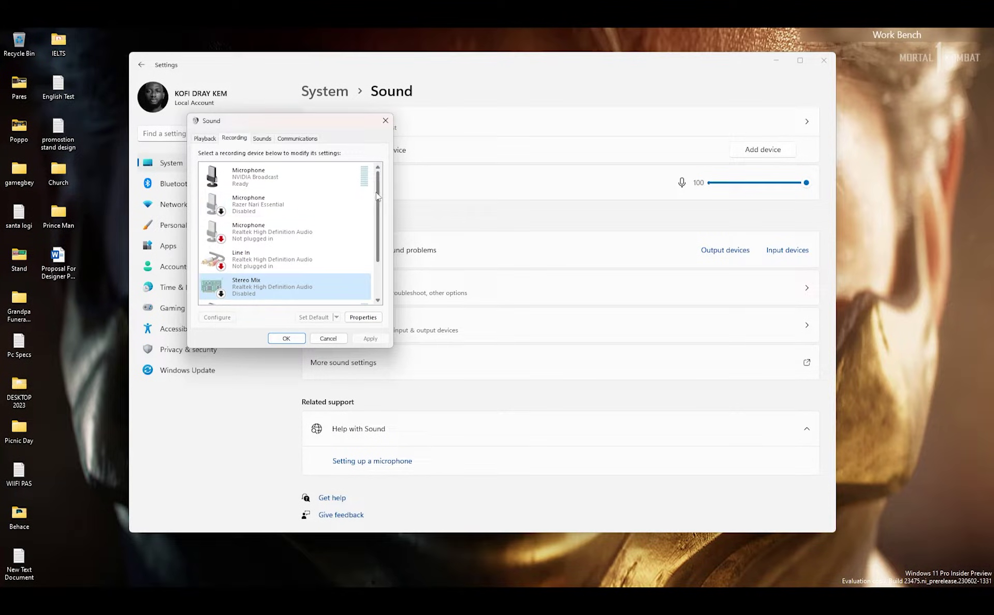
Review the playback devices, close the Sound dialog with OK, and minimize the Settings window
left_click(205, 138)
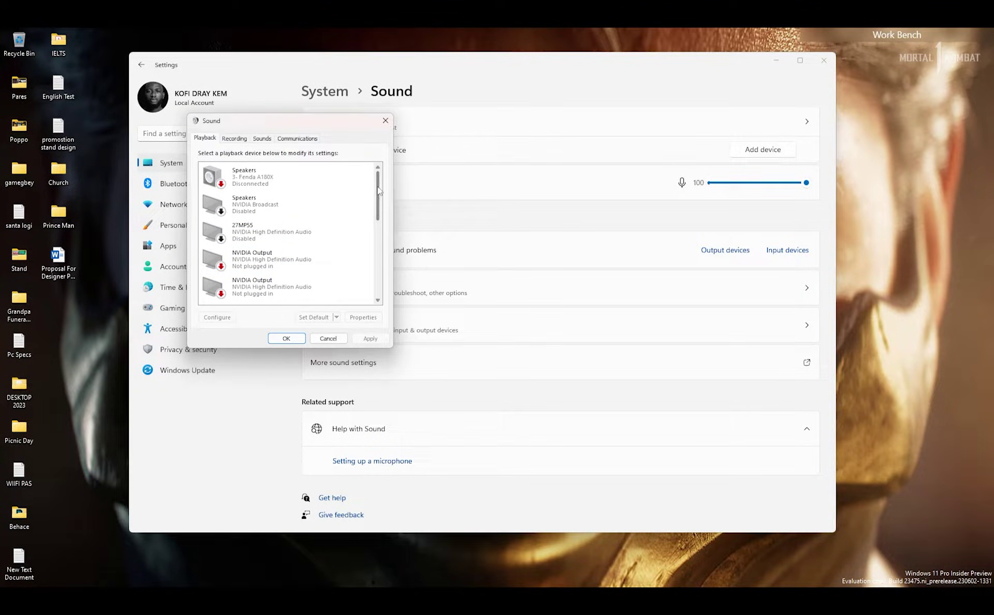
scroll(371, 268, "down", 2)
scroll(373, 243, "up", 2)
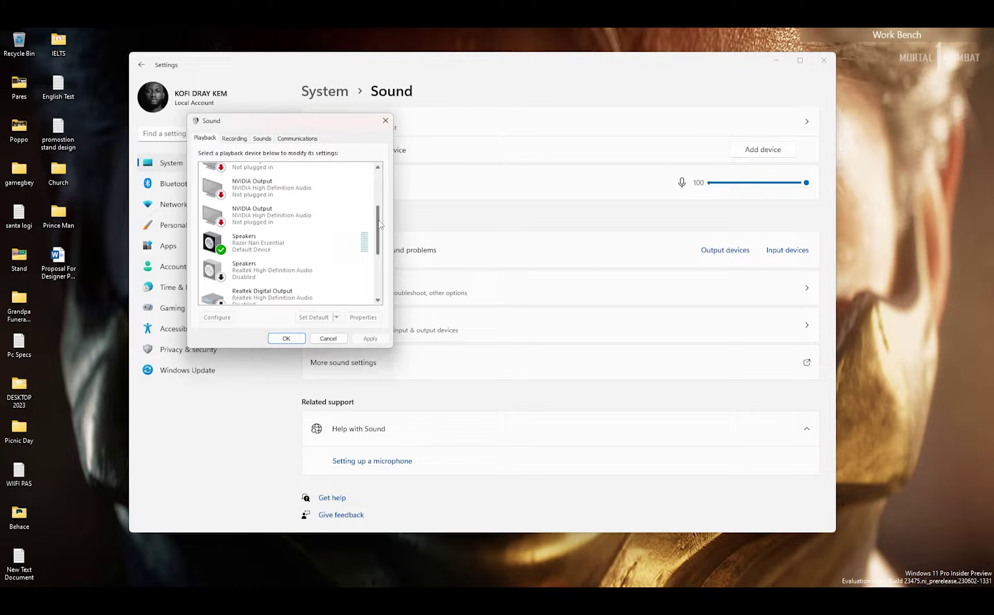
scroll(372, 258, "down", 3)
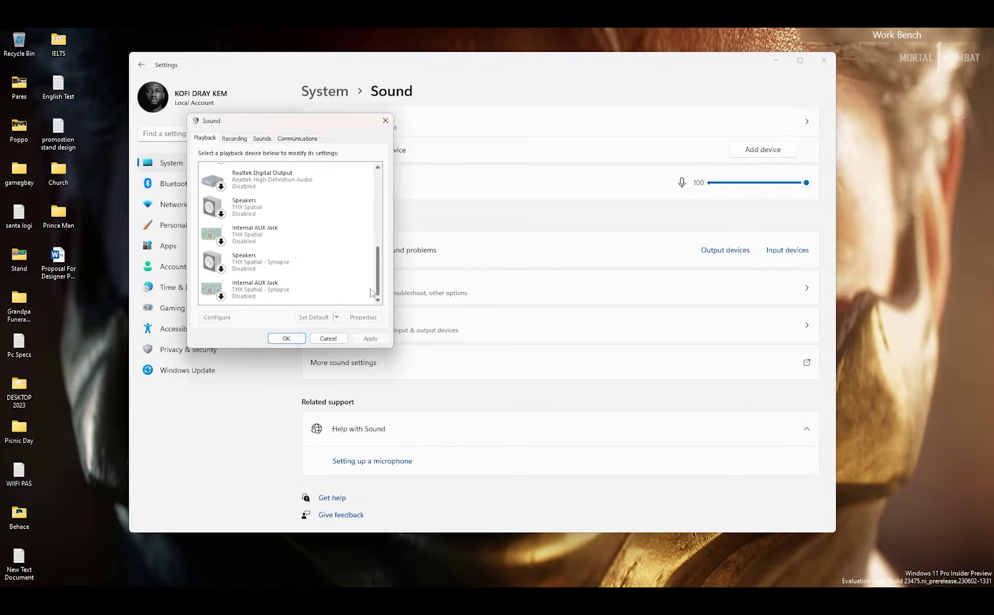
left_click(298, 339)
left_click(776, 61)
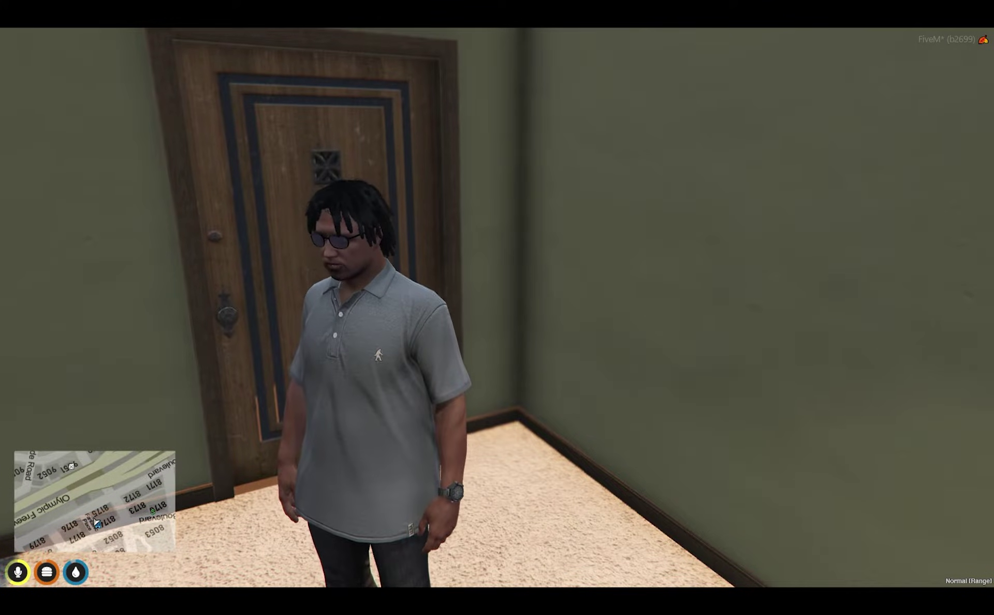
Open FiveM's pause menu on the Settings tab
key("Escape")
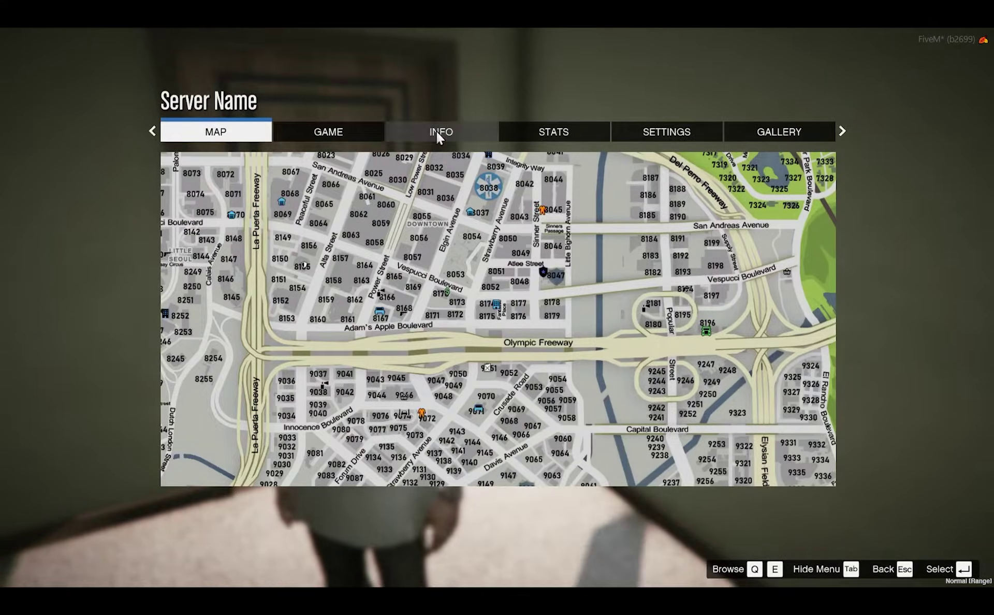
left_click(663, 135)
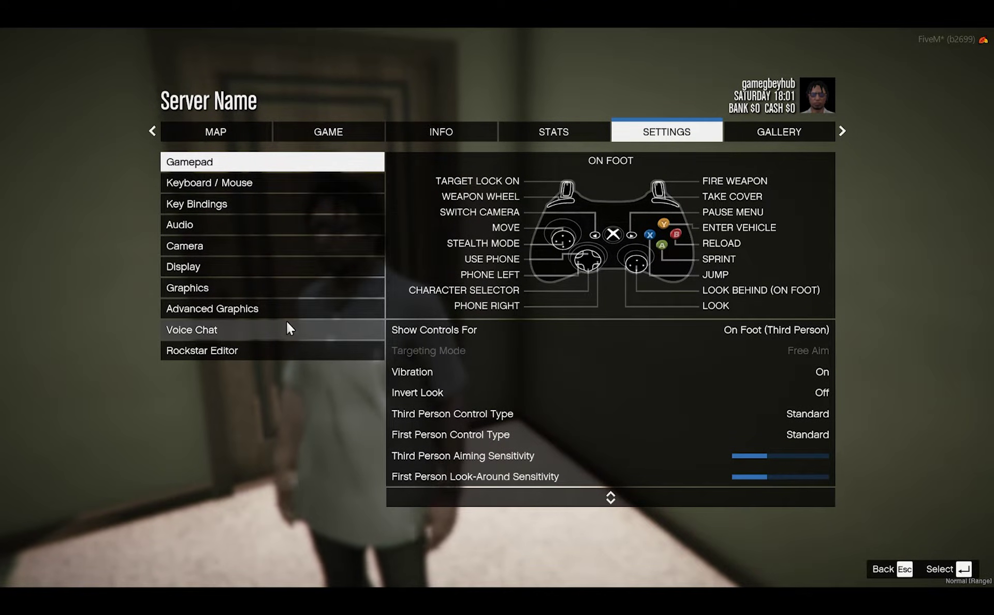
left_click(278, 335)
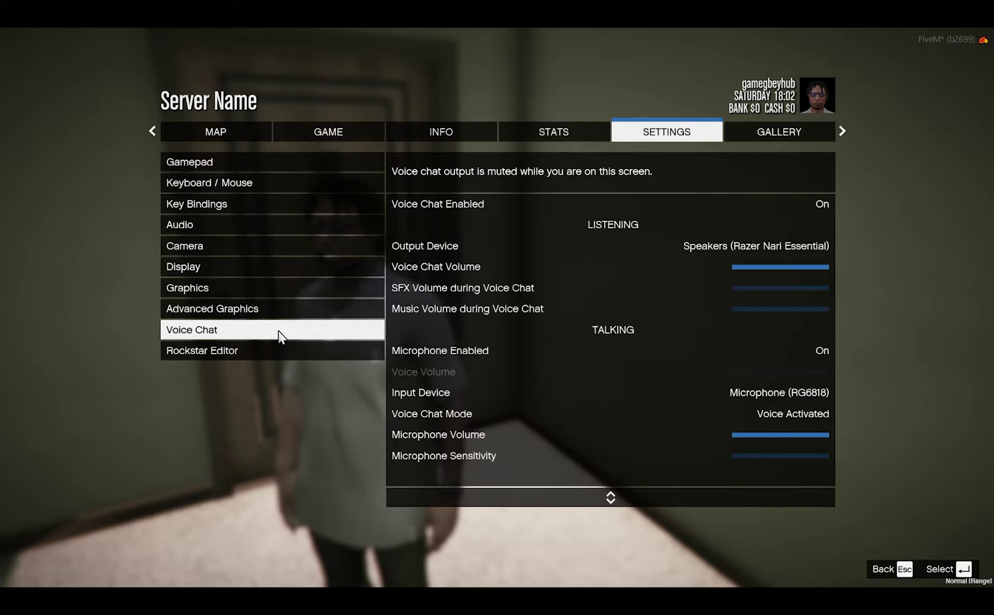
left_click(672, 207)
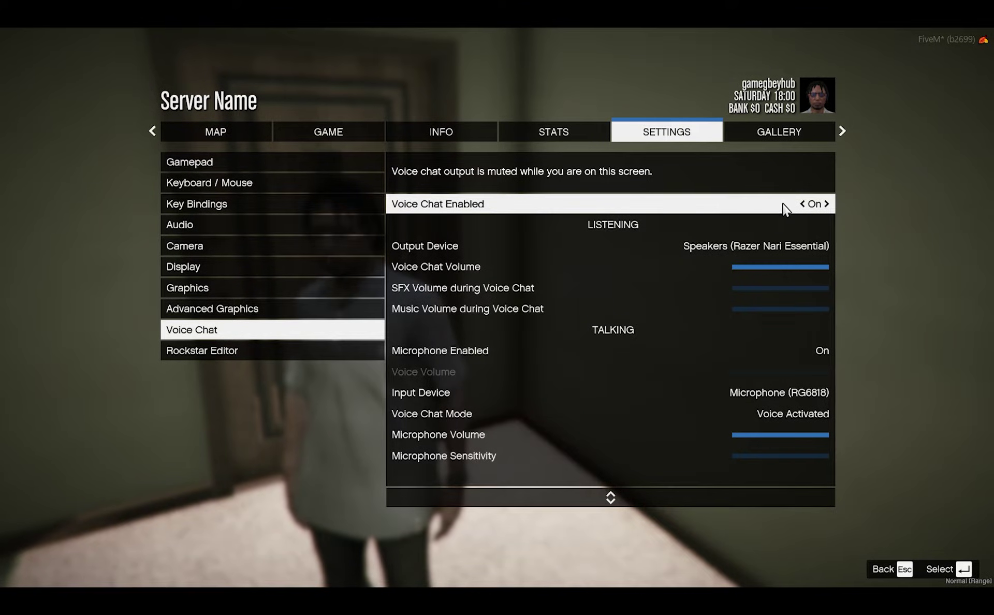
left_click(801, 203)
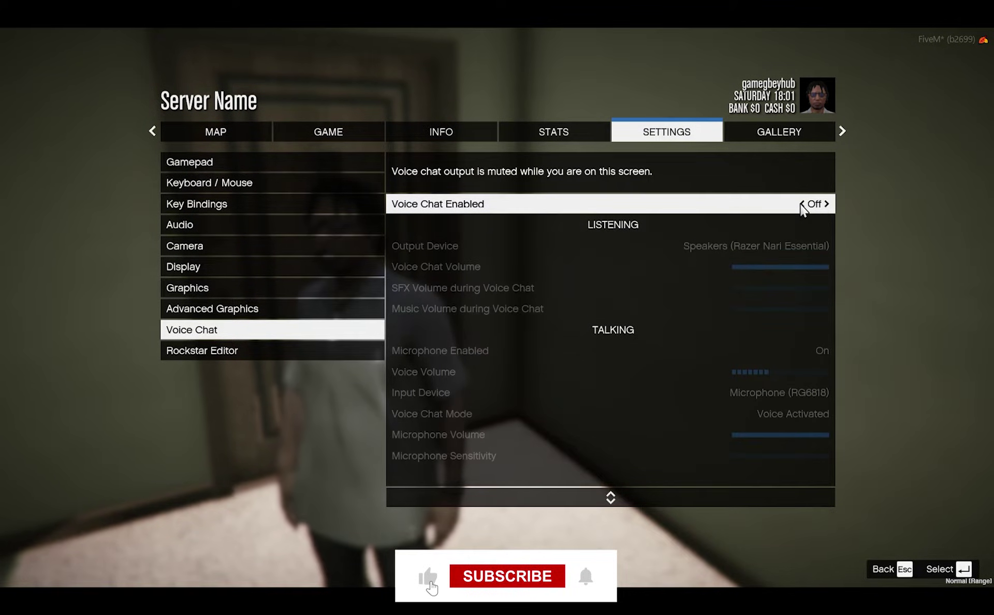
left_click(825, 203)
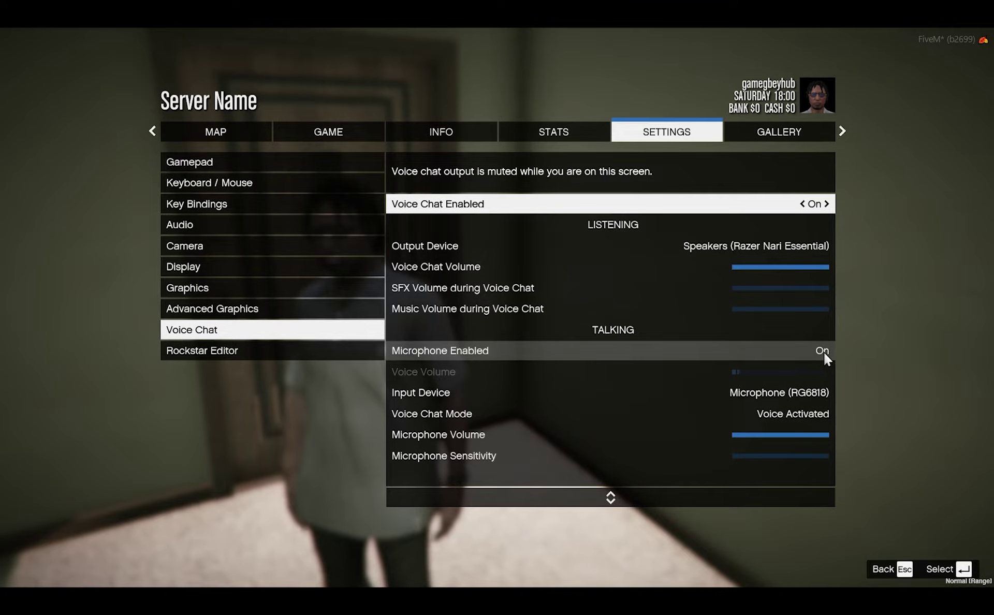
Verify Input Device is Microphone (RG6818), Voice Activated mode, and full Microphone Volume and Sensitivity
left_click(813, 392)
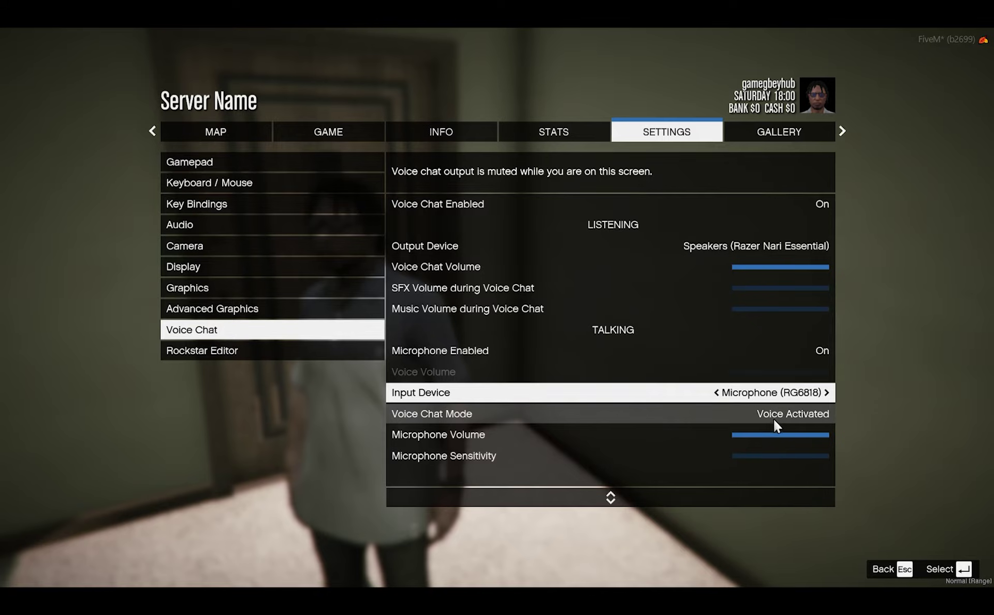
left_click(774, 419)
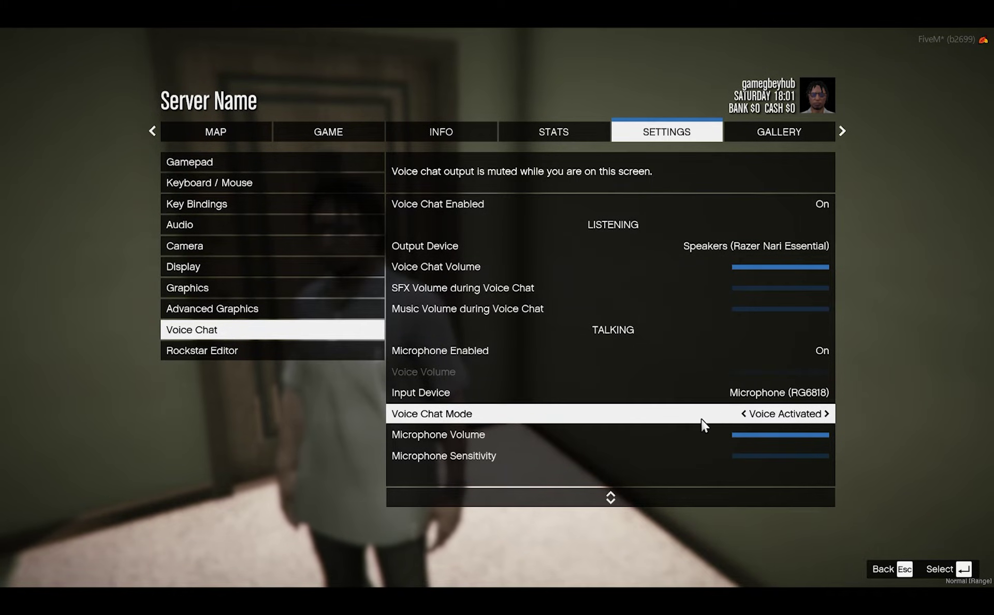
left_click(781, 434)
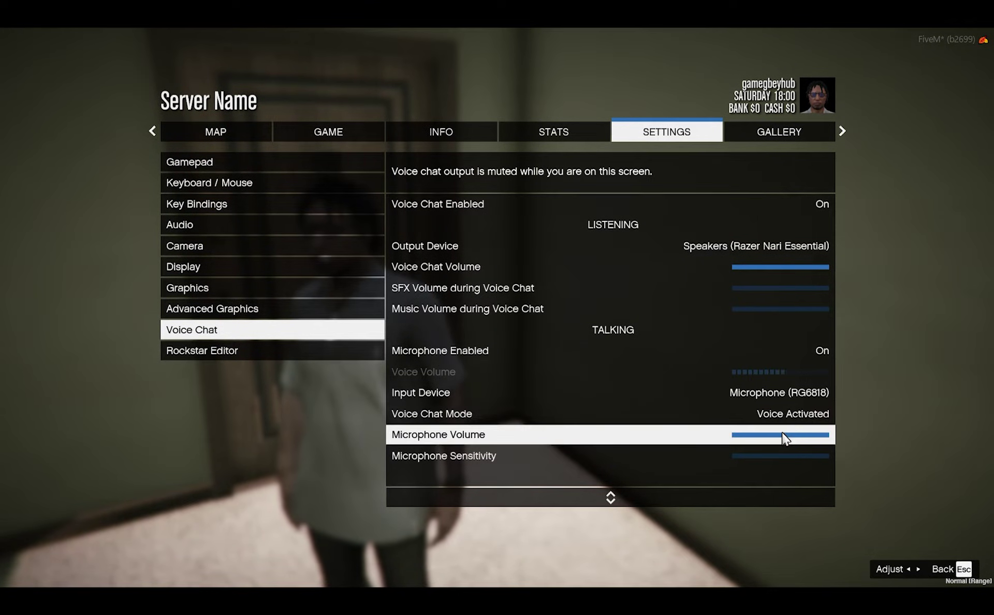
left_click(761, 456)
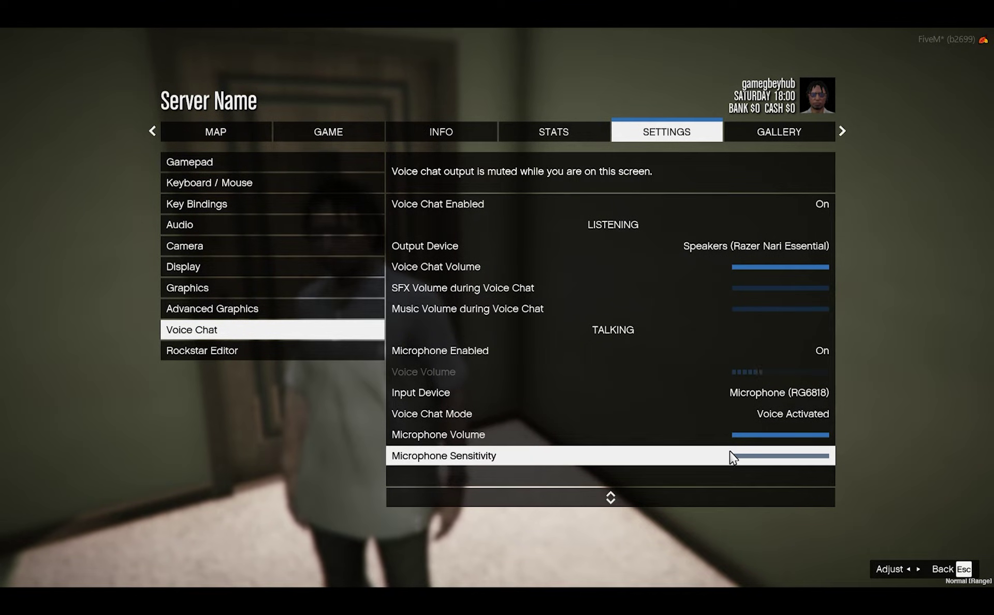
key("Down")
key("Up")
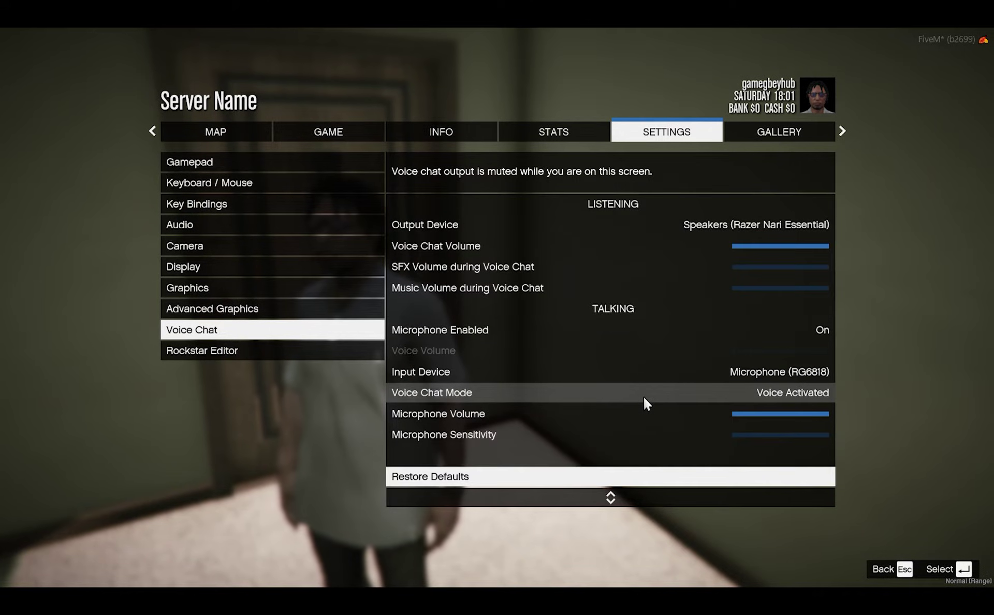
Leave the Voice Chat settings page with Escape
key("Escape")
key("Escape")
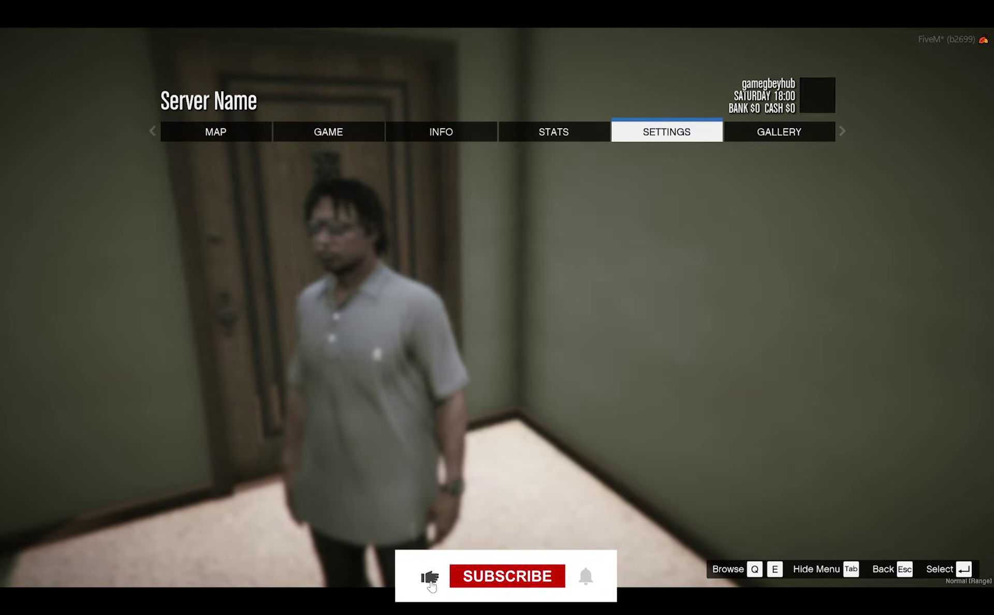